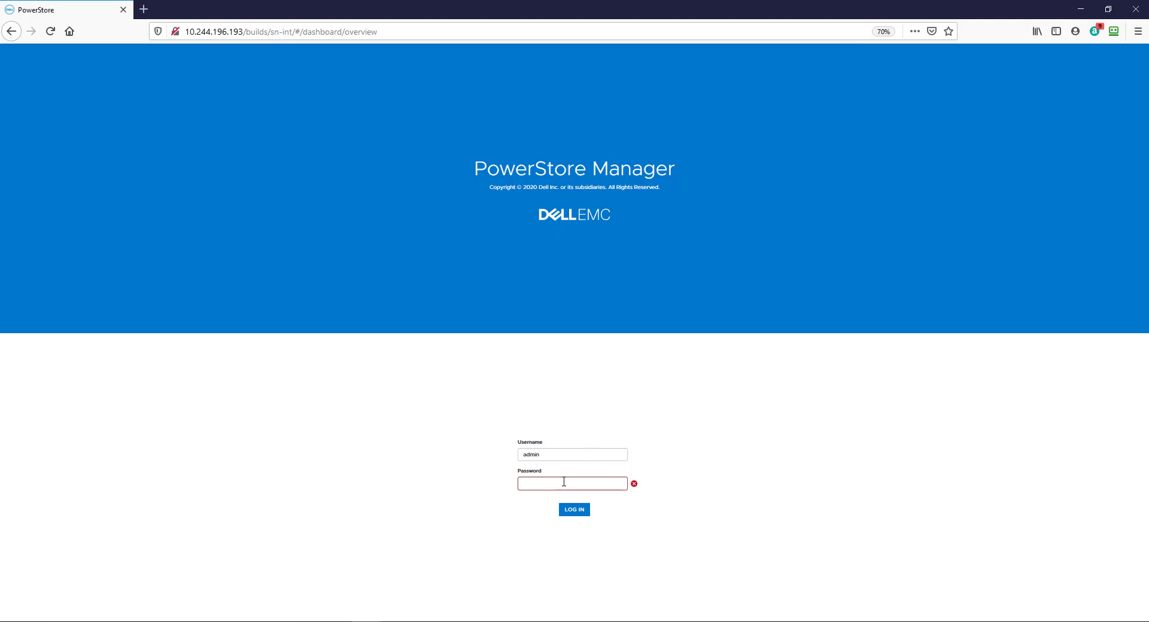
# Enter the admin account password and log in to reach the DemoCluster dashboard.
pyautogui.click(559, 484)
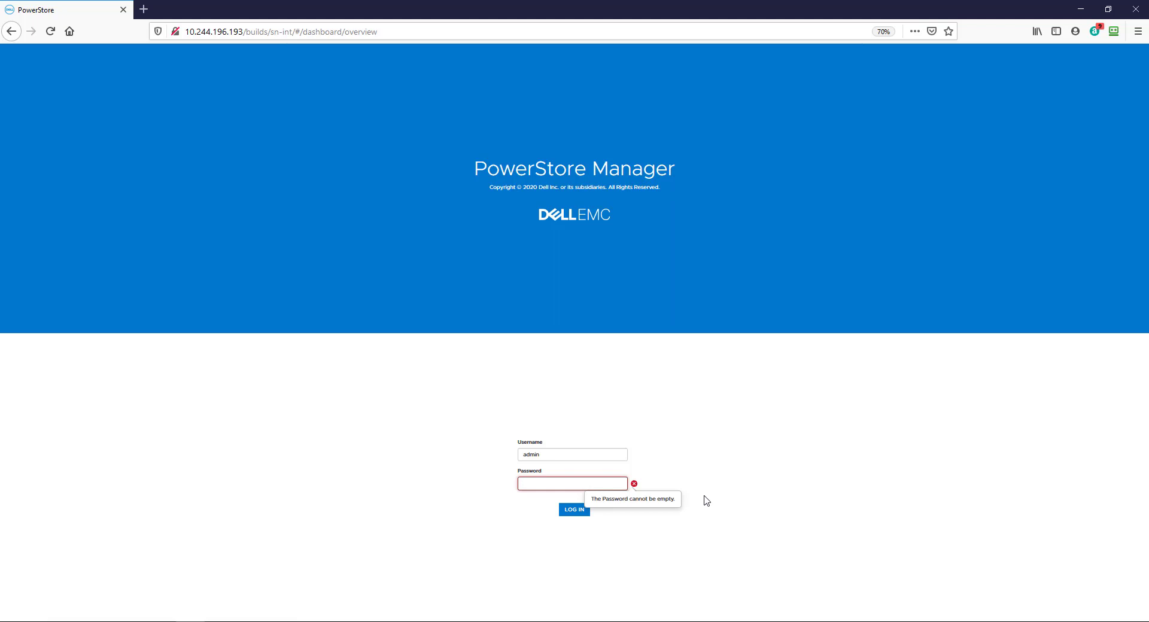
pyautogui.write('Pass')
pyautogui.press('Return')
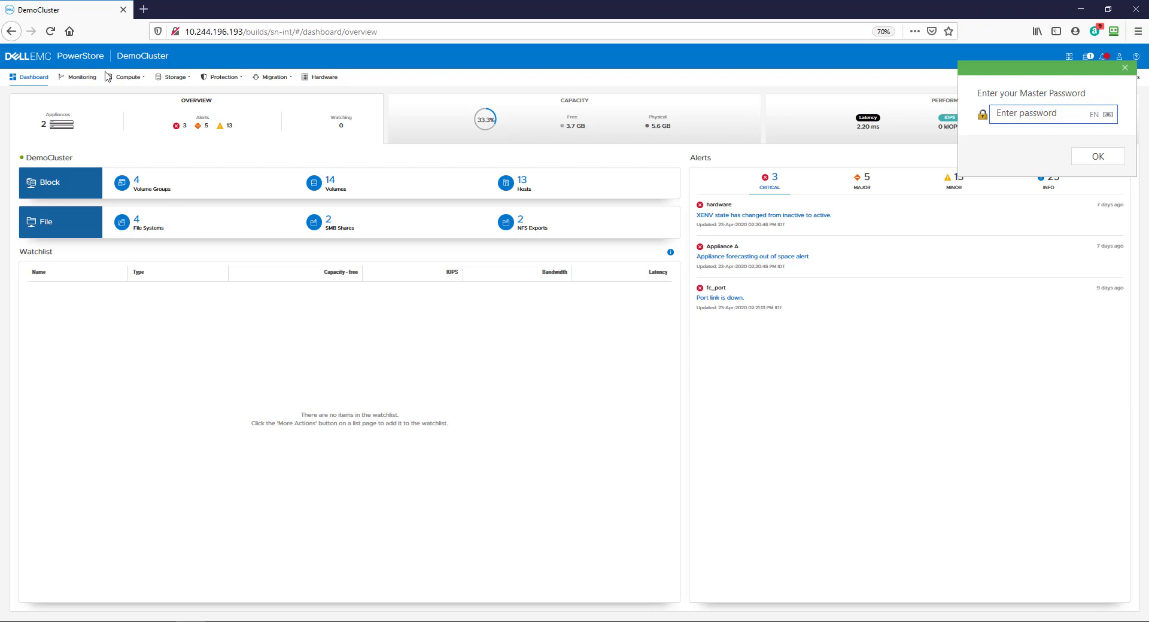
# Go to the Compute Hosts & Host Groups list from the Hardware area.
pyautogui.click(329, 79)
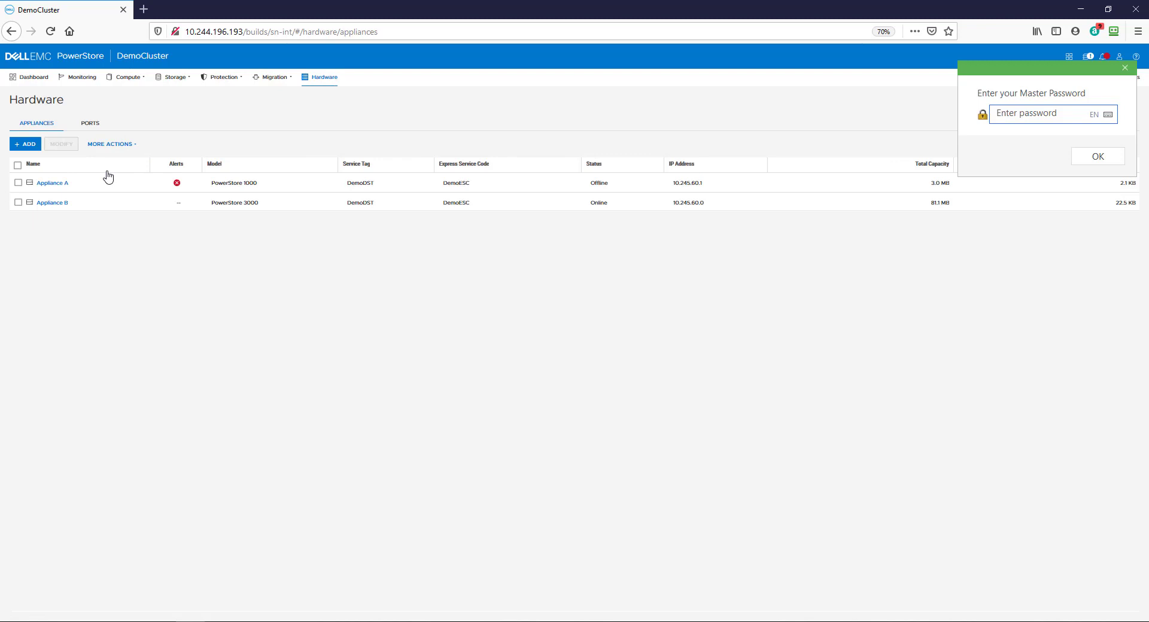
pyautogui.click(128, 77)
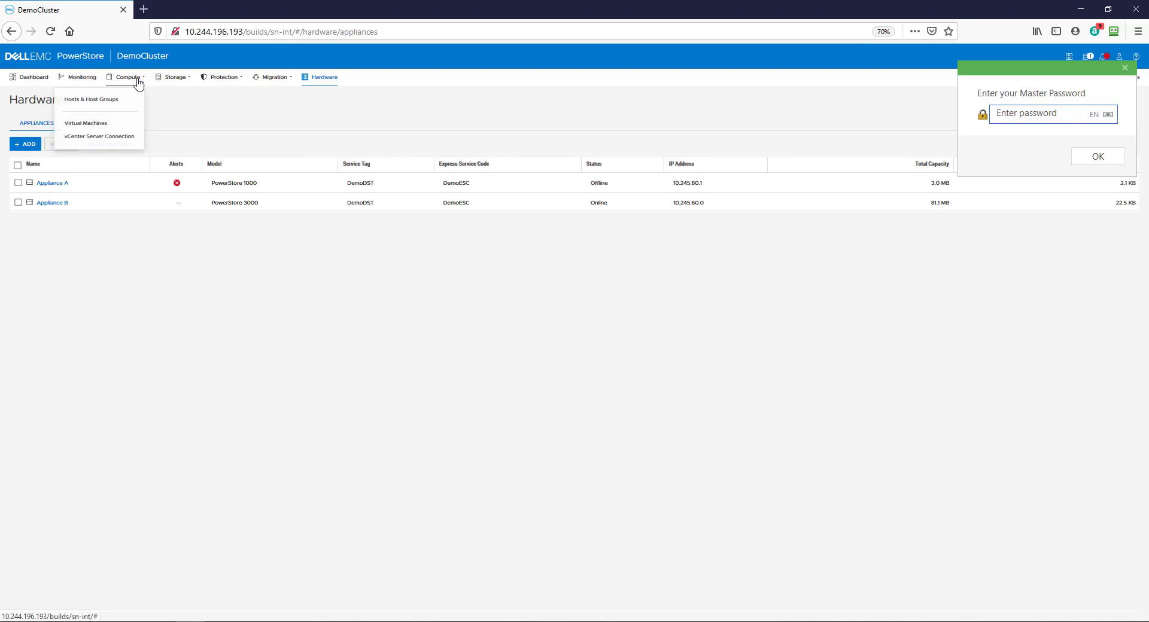
pyautogui.click(123, 105)
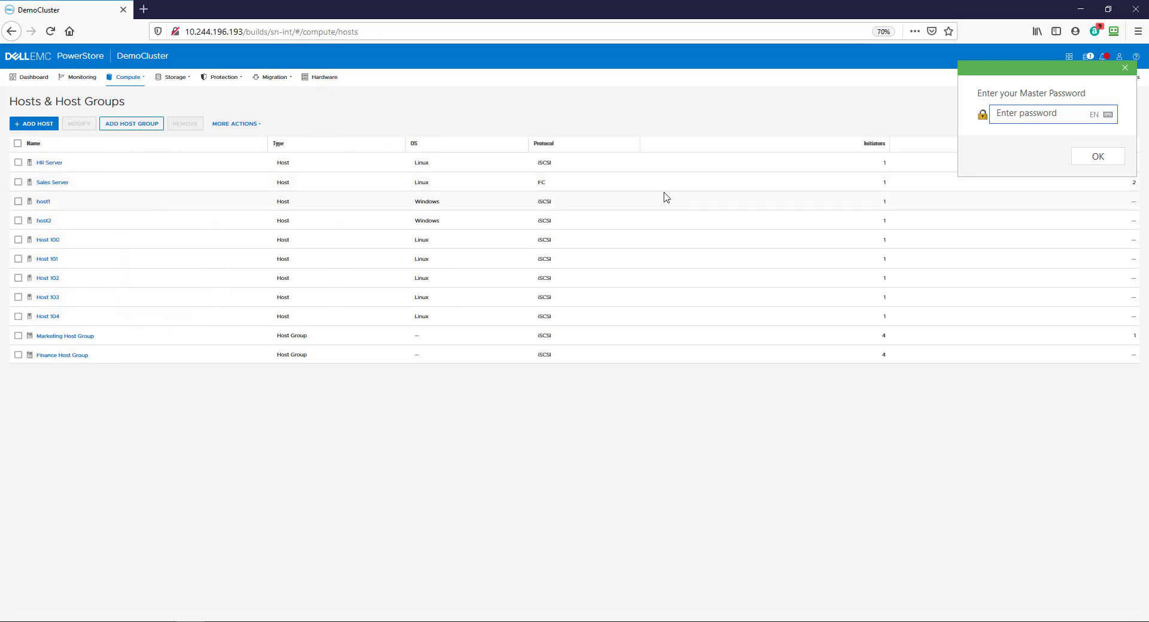
# Dismiss the master password prompt and add an Appliances column positioned after Protocol.
pyautogui.click(1127, 70)
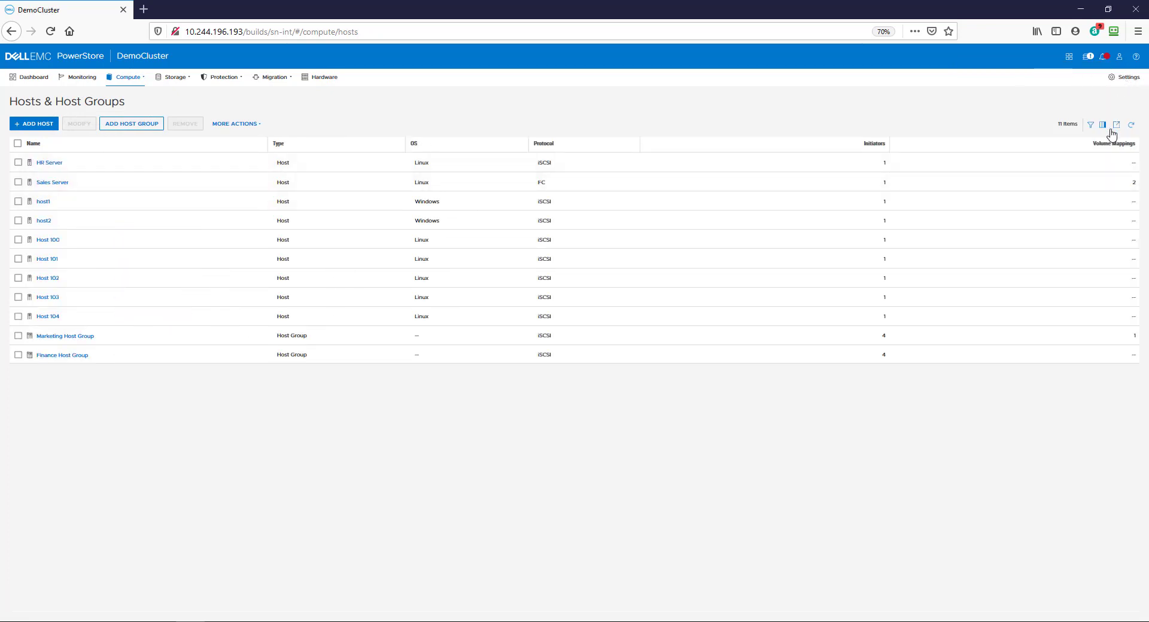
pyautogui.click(1102, 124)
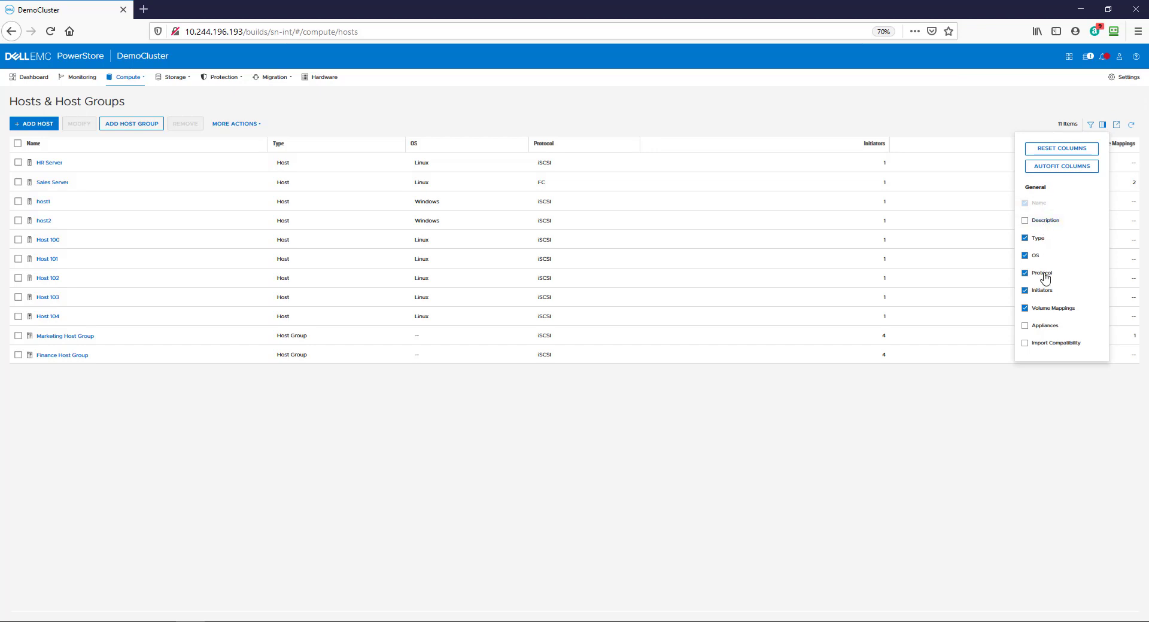
pyautogui.click(1026, 326)
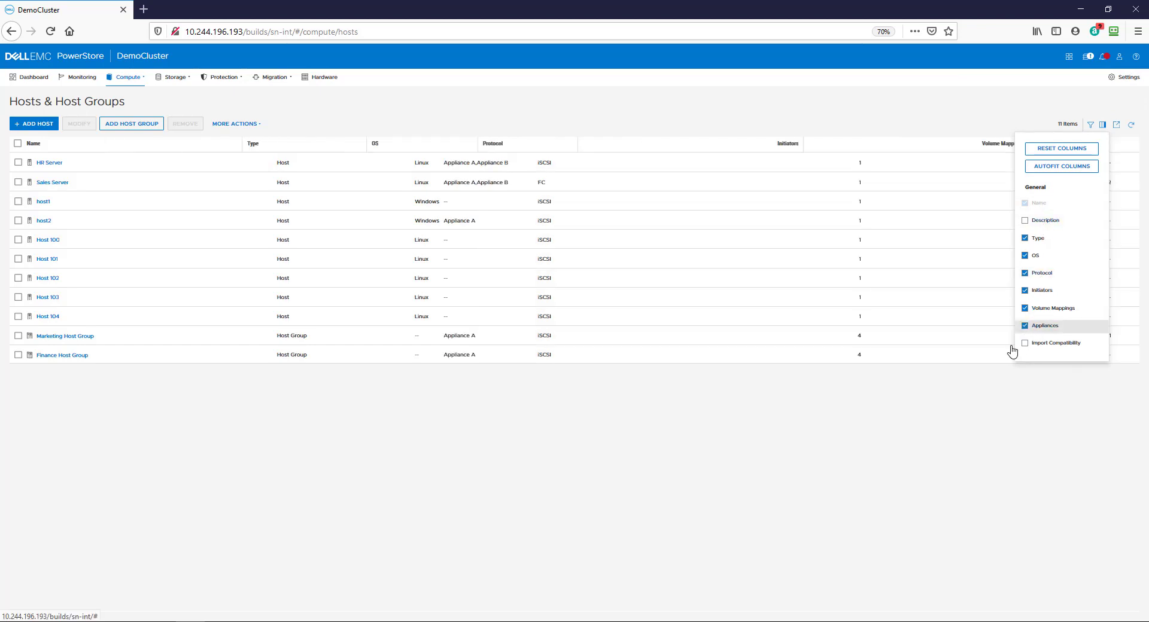
pyautogui.click(1001, 436)
pyautogui.moveTo(1065, 150); pyautogui.dragTo(664, 168)
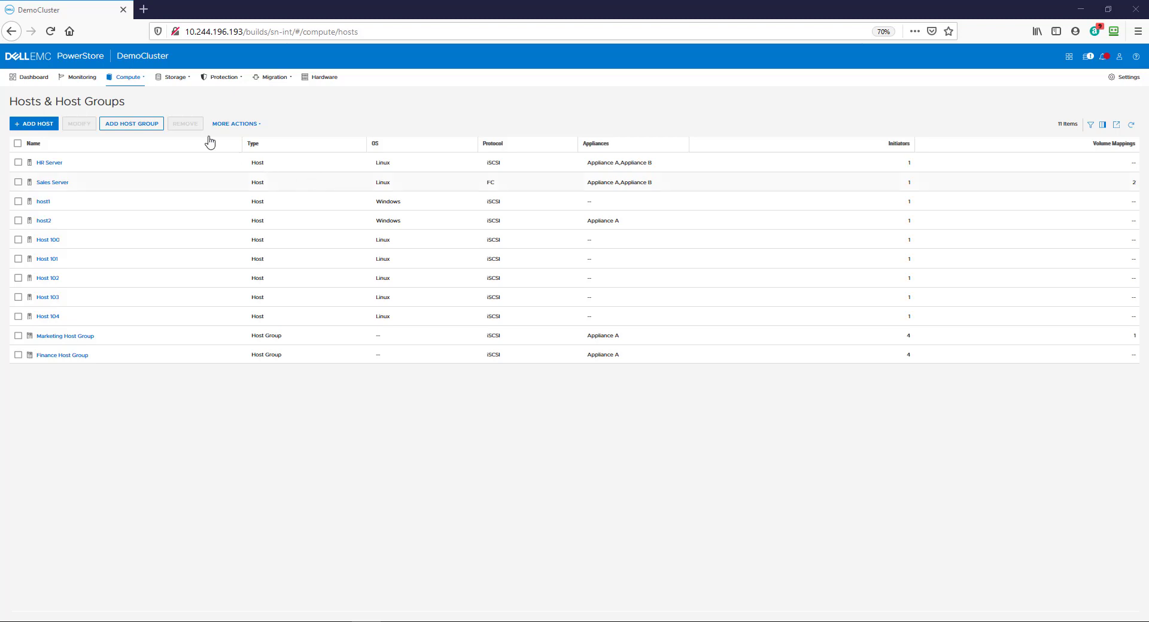
pyautogui.click(172, 79)
# Open Storage > Volumes and launch the Create Volumes dialog.
pyautogui.click(146, 103)
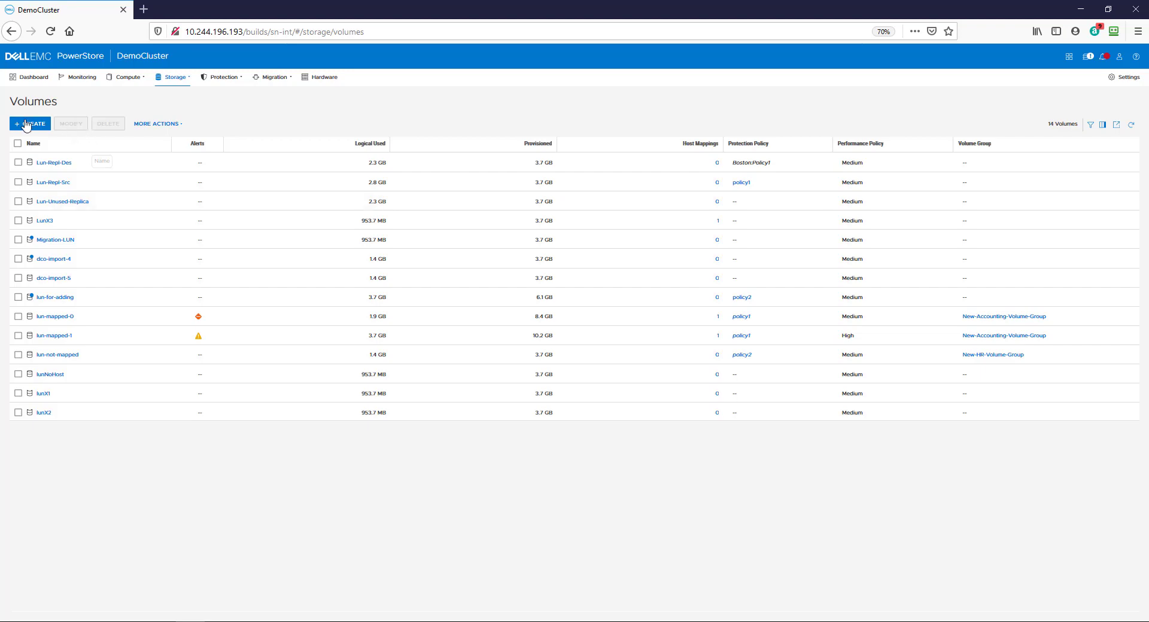
pyautogui.click(30, 124)
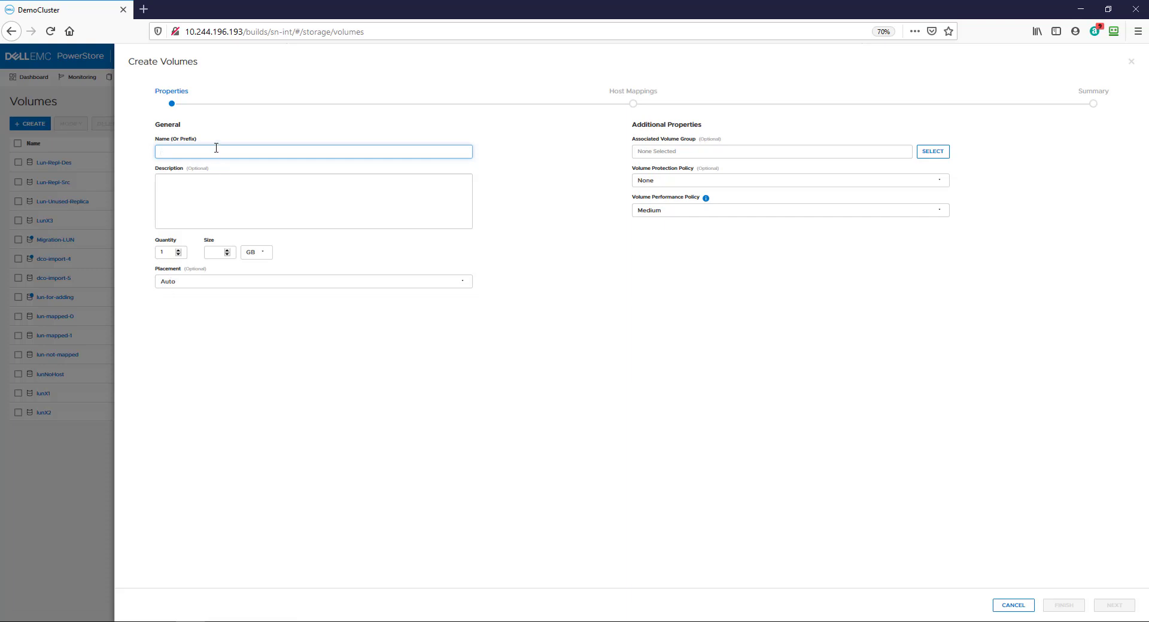
# Name the volumes 'volume-new', with quantity 2, size 2 TB and placement Auto.
pyautogui.write('volu')
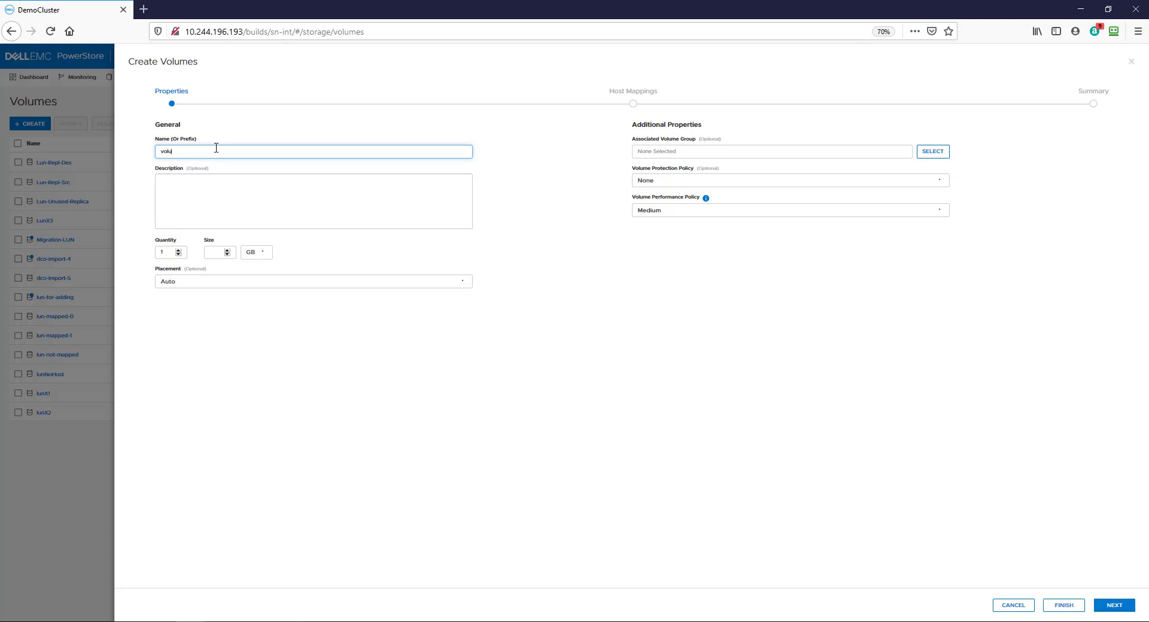
pyautogui.write('me-new')
pyautogui.click(167, 252)
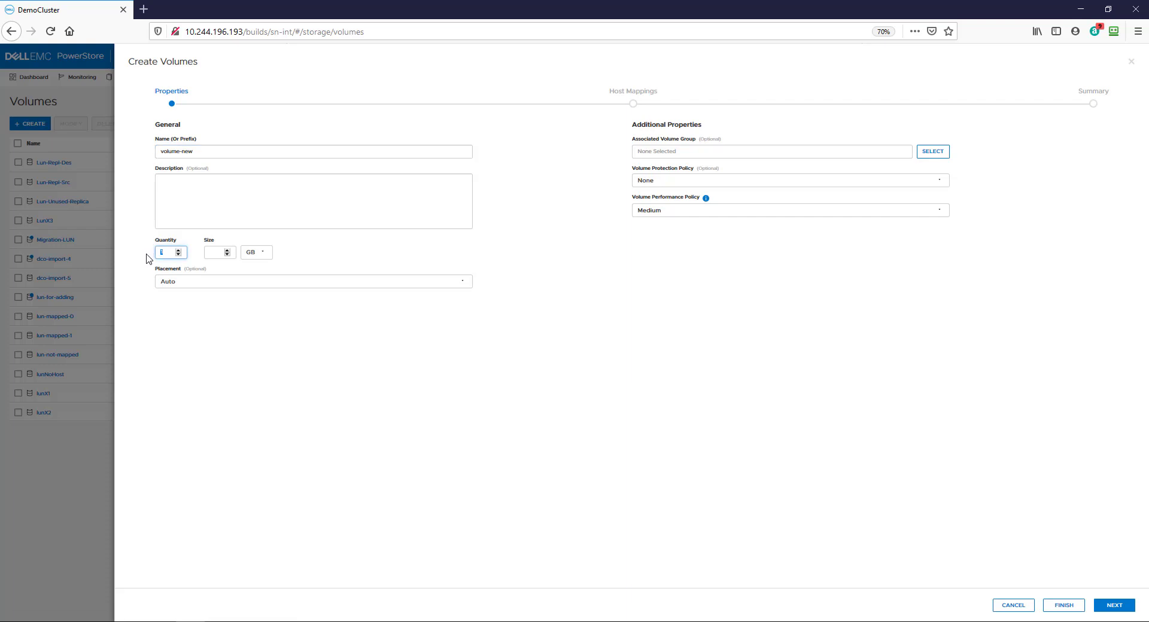
pyautogui.click(219, 250)
pyautogui.click(221, 252)
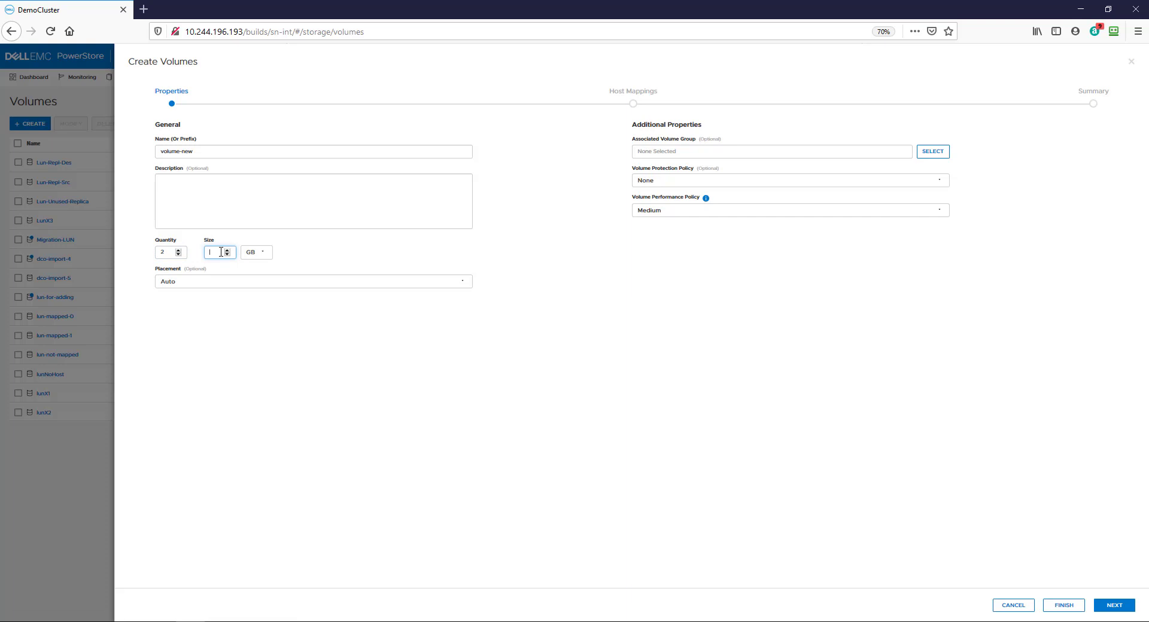
pyautogui.click(255, 253)
pyautogui.click(257, 301)
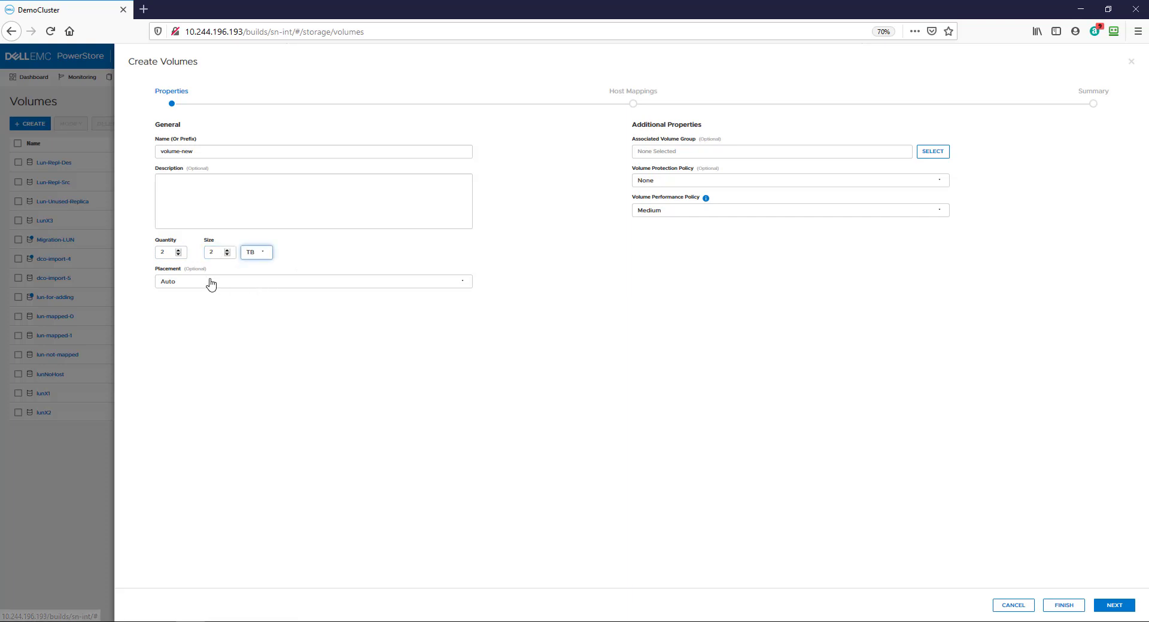
pyautogui.click(214, 283)
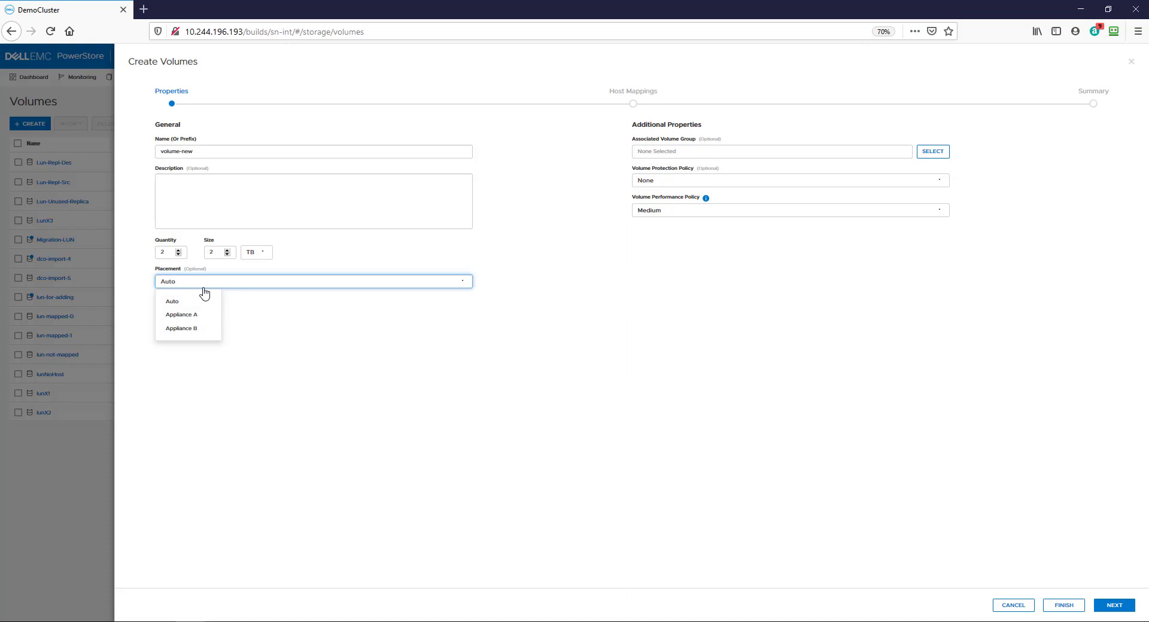
pyautogui.click(204, 293)
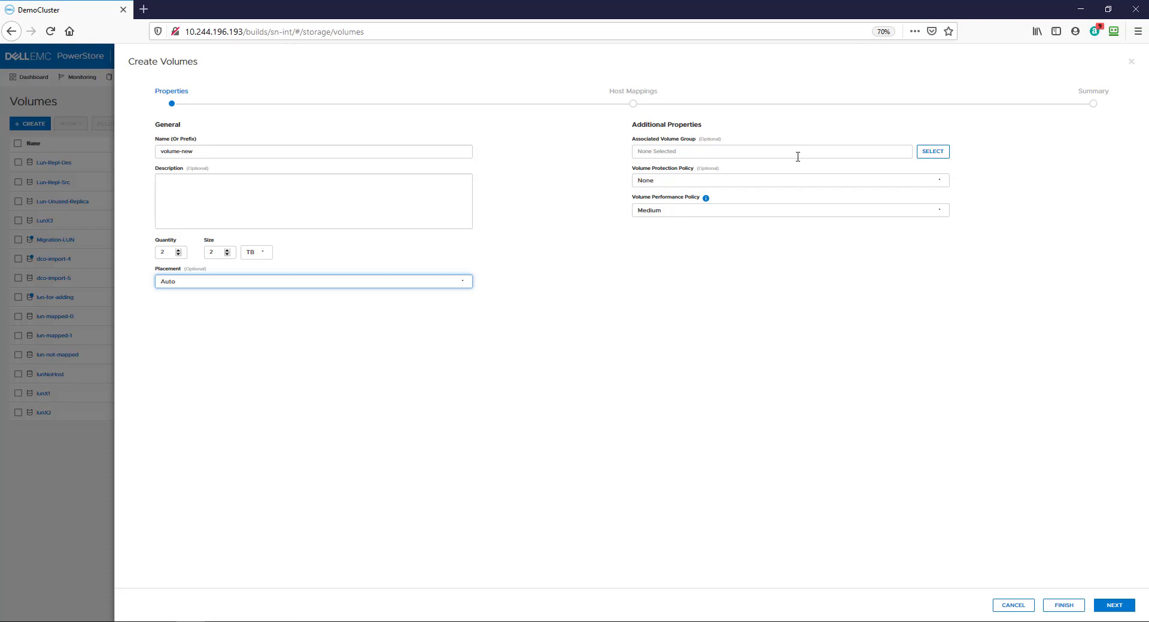
# Skip volume group association and finish creating volume-new-001 and volume-new-002.
pyautogui.click(933, 151)
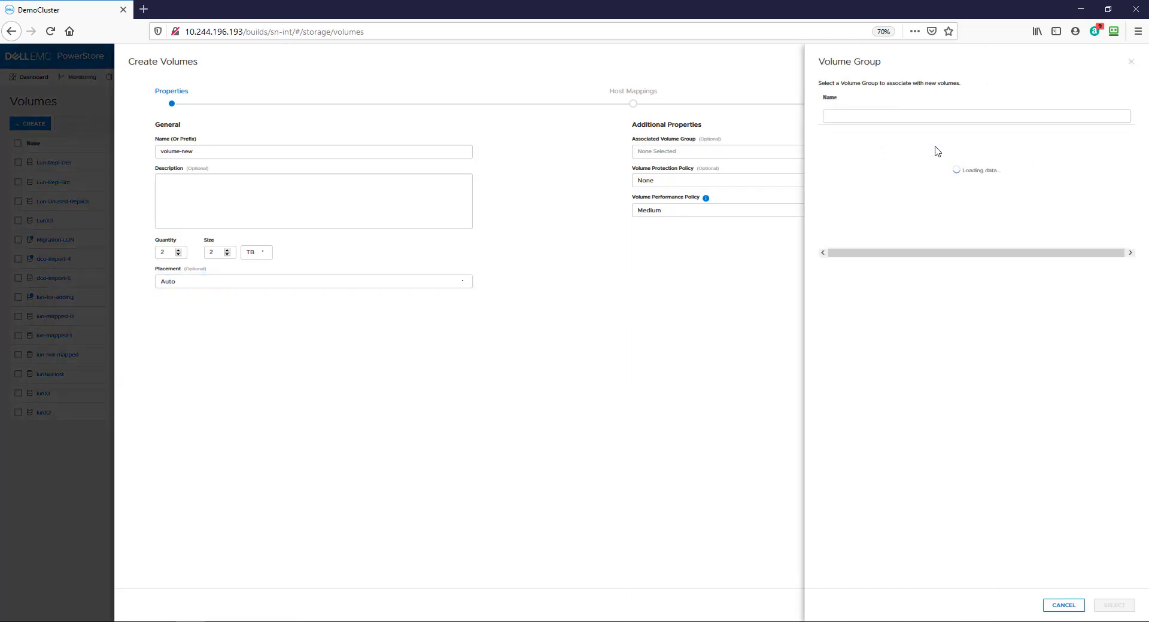
pyautogui.click(1063, 605)
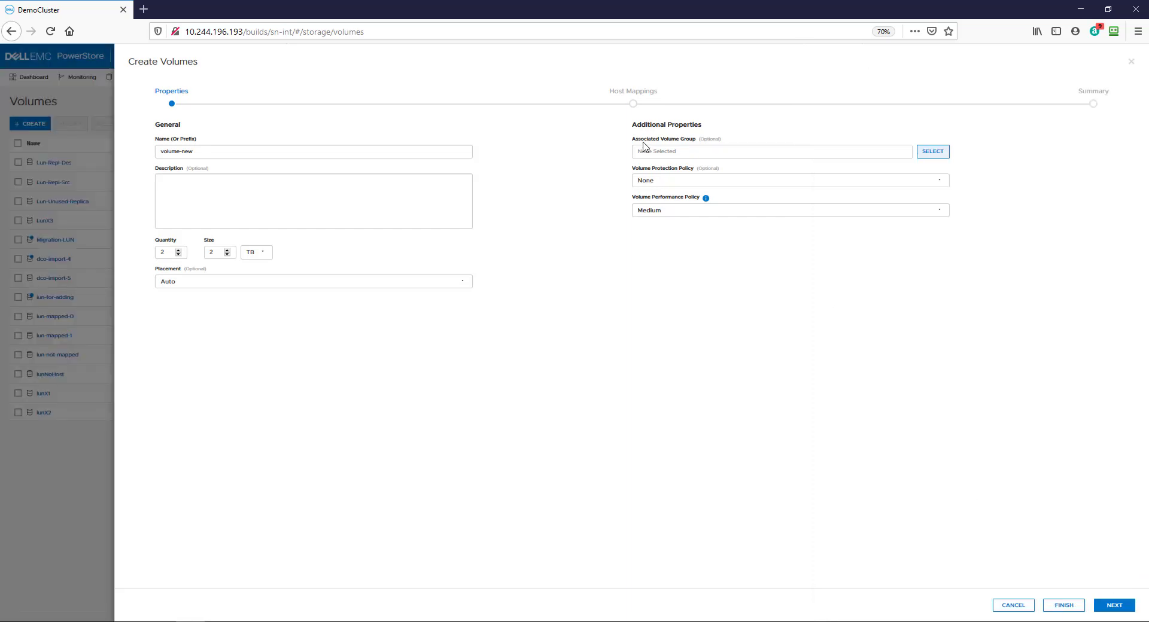
pyautogui.click(1079, 606)
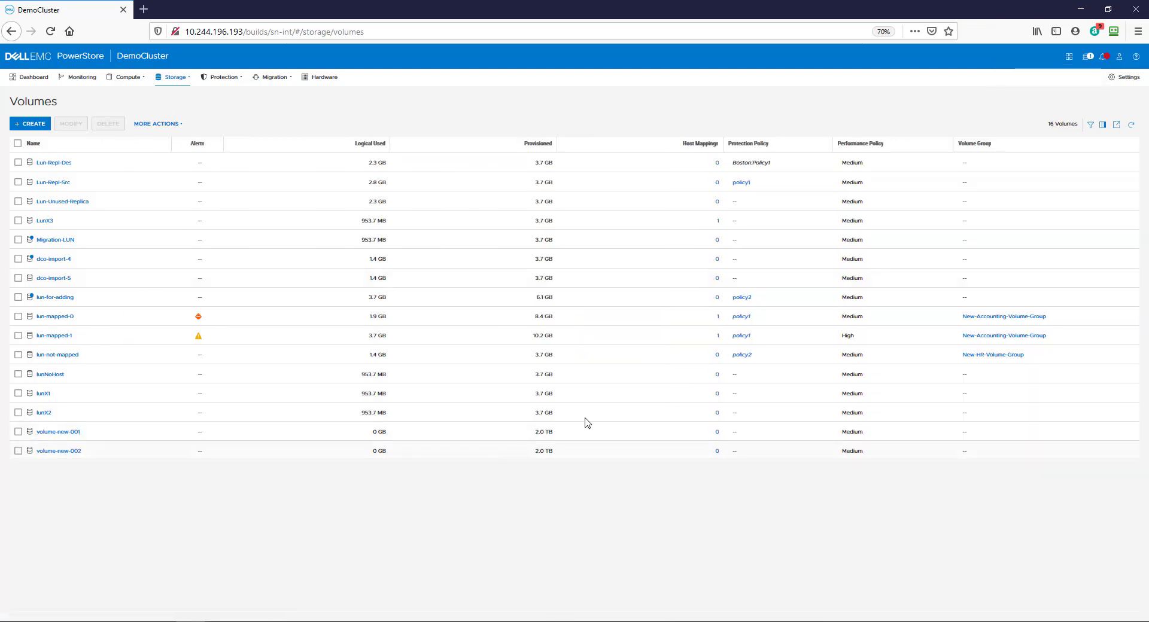
# Add an Appliance column to the volumes table to show where each volume lives.
pyautogui.click(1102, 124)
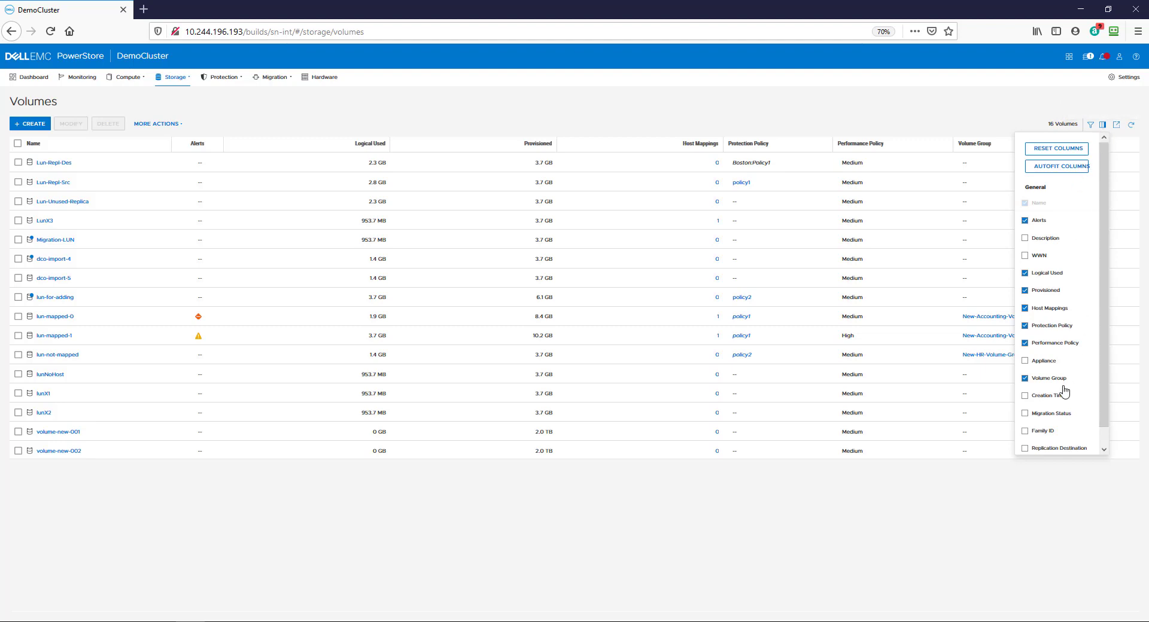
pyautogui.click(1047, 361)
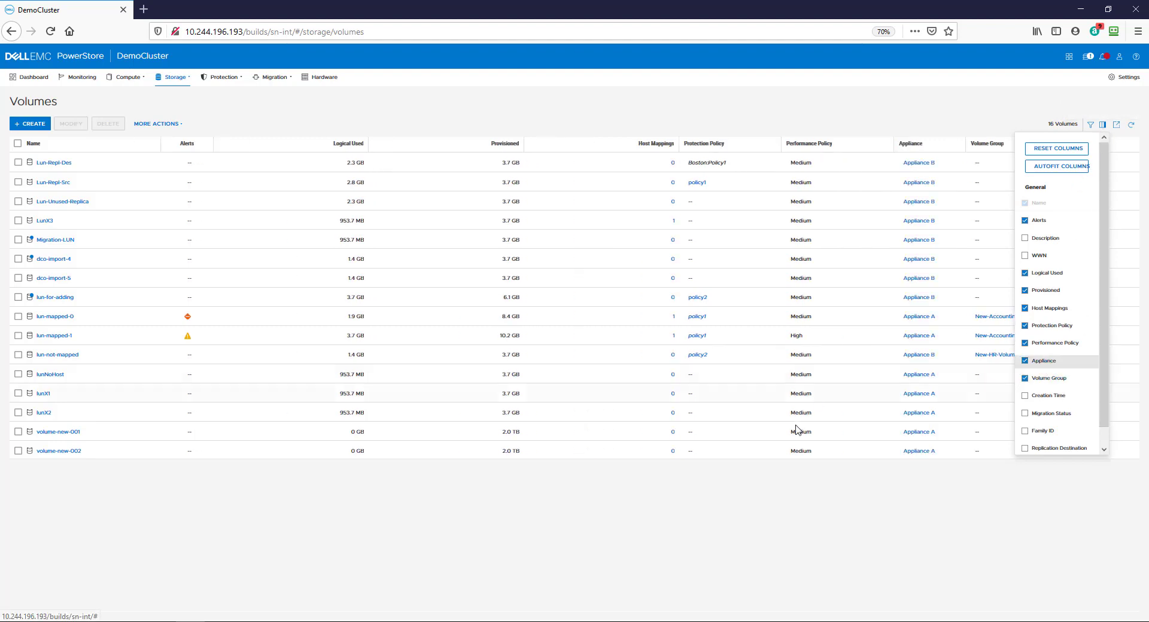
pyautogui.click(133, 438)
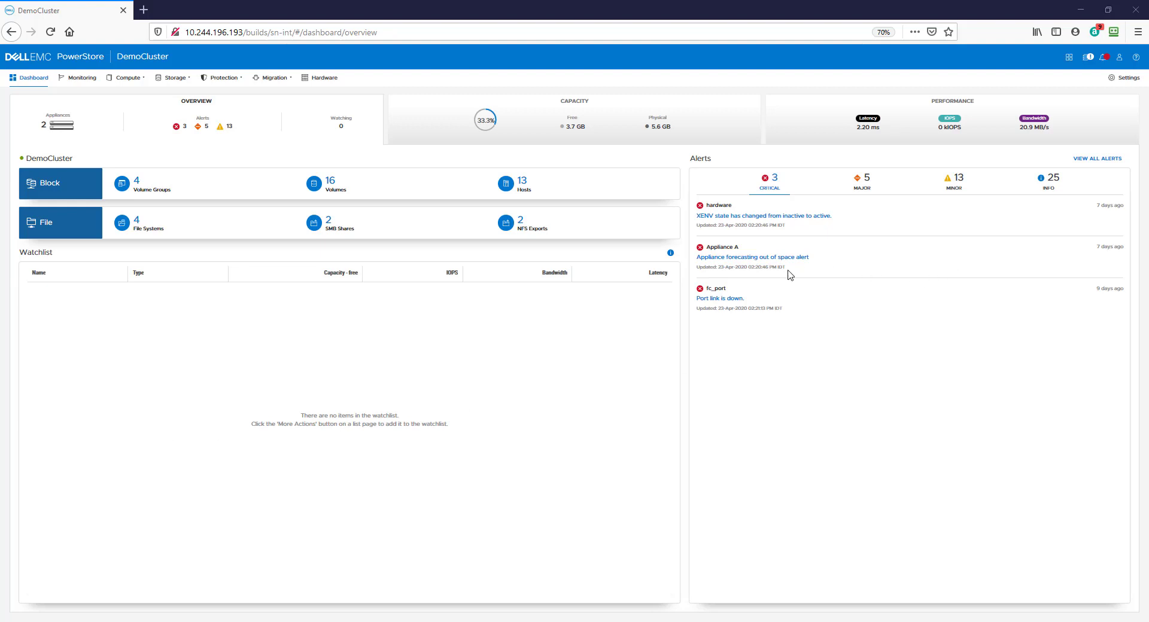
# Open Appliance A's out-of-space alert and start its Assisted Migration recommendation to Appliance B.
pyautogui.click(773, 258)
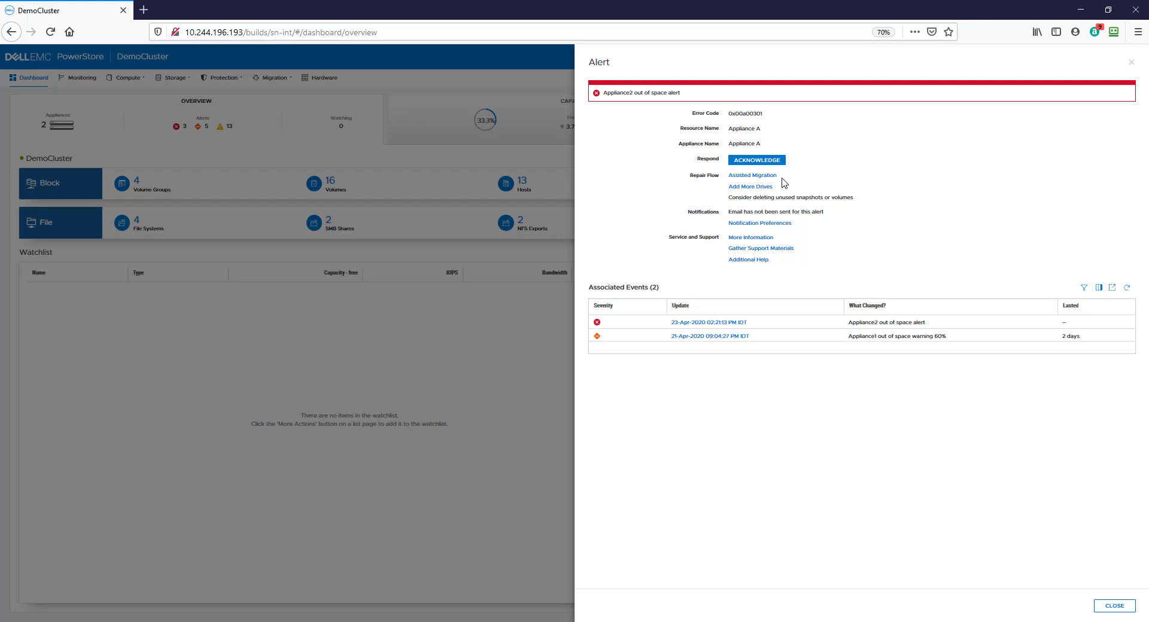
pyautogui.click(762, 179)
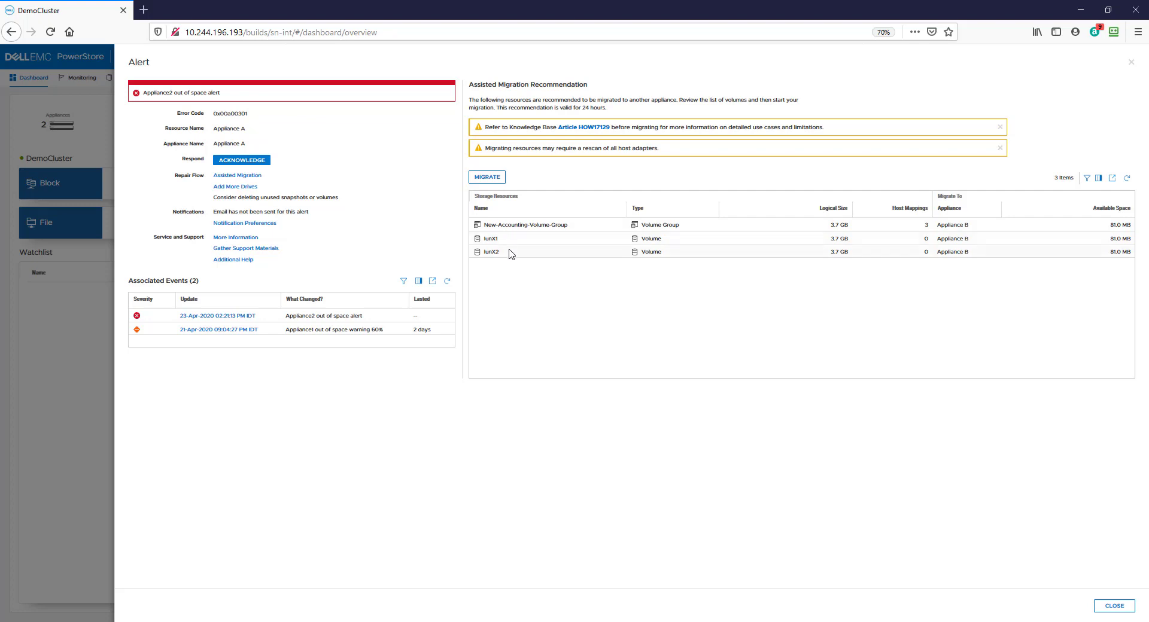
pyautogui.click(494, 179)
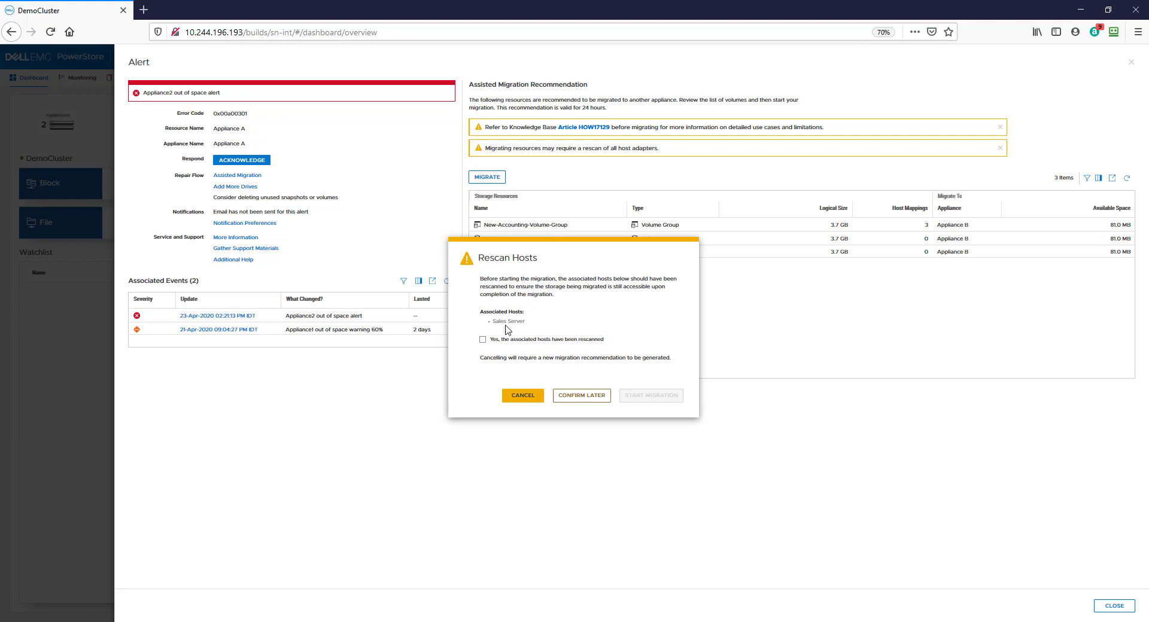
# Confirm the Sales Server host was rescanned and proceed to Start Migration.
pyautogui.moveTo(526, 321); pyautogui.dragTo(488, 324)
pyautogui.click(540, 341)
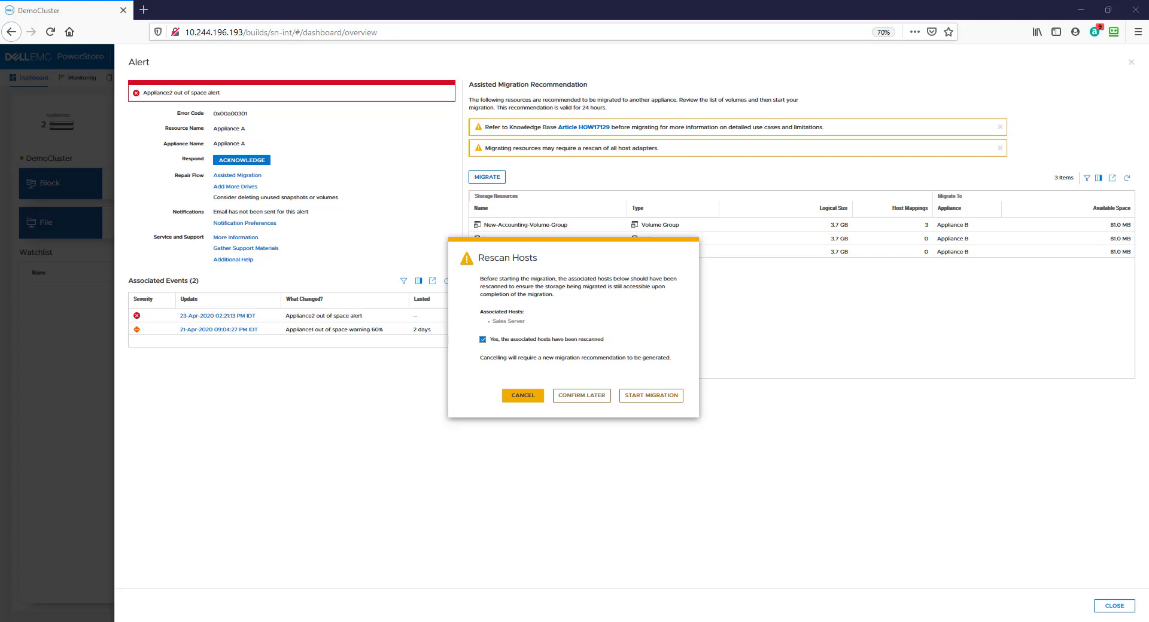
pyautogui.click(664, 398)
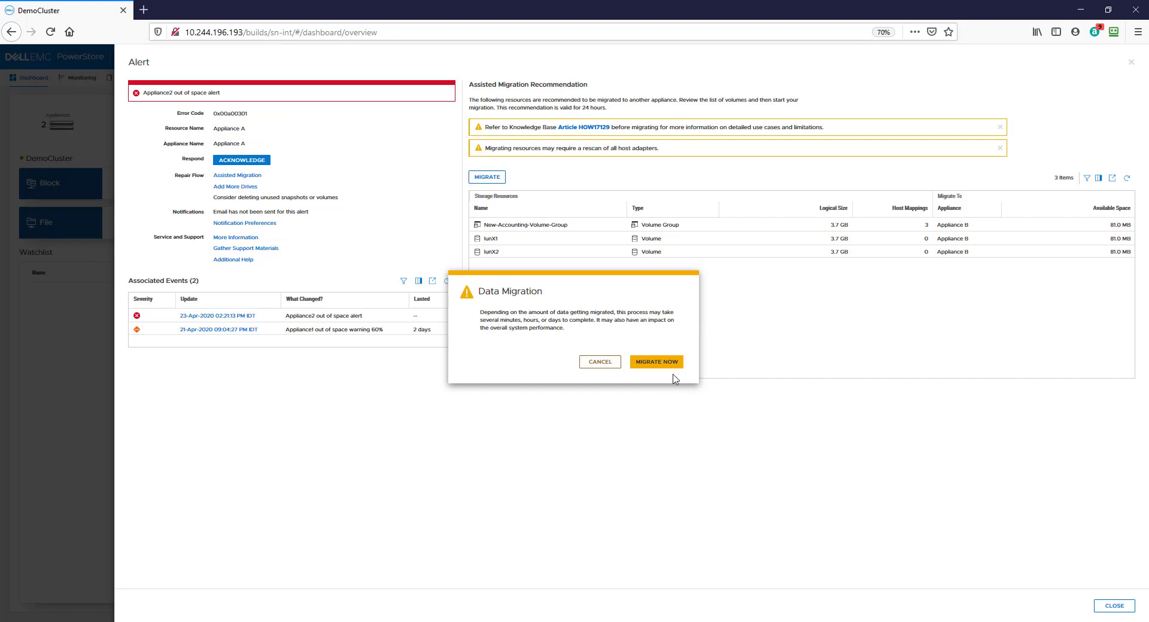
# Migrate now, then select the lunX2, lunX1 and New-Accounting-Volume-Group migration sessions.
pyautogui.click(652, 365)
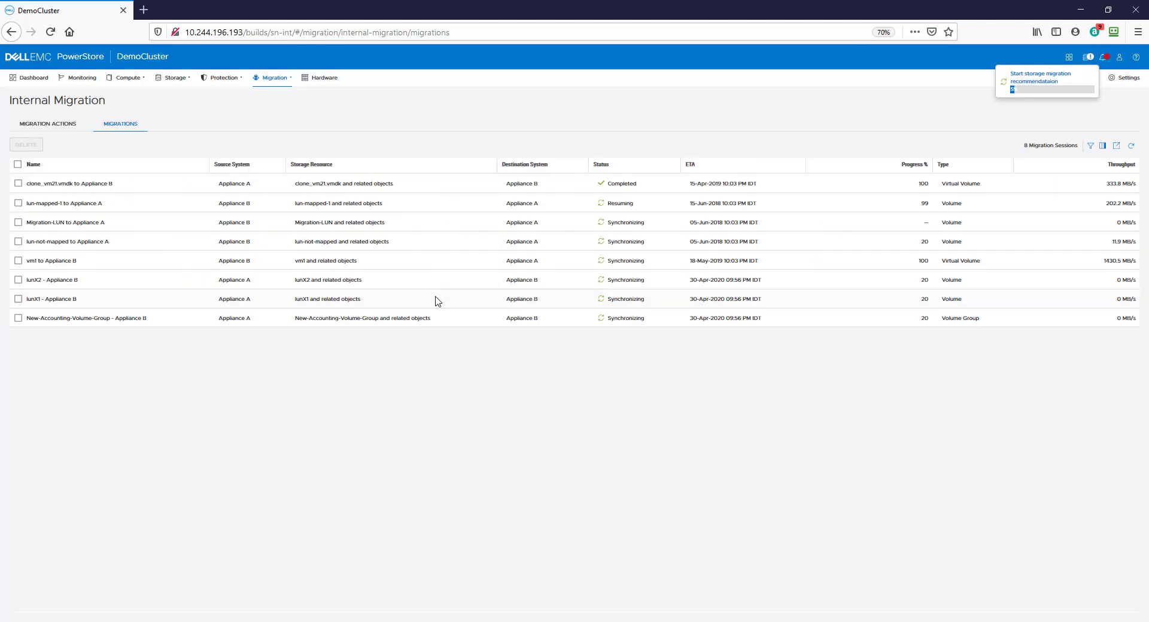
pyautogui.click(18, 279)
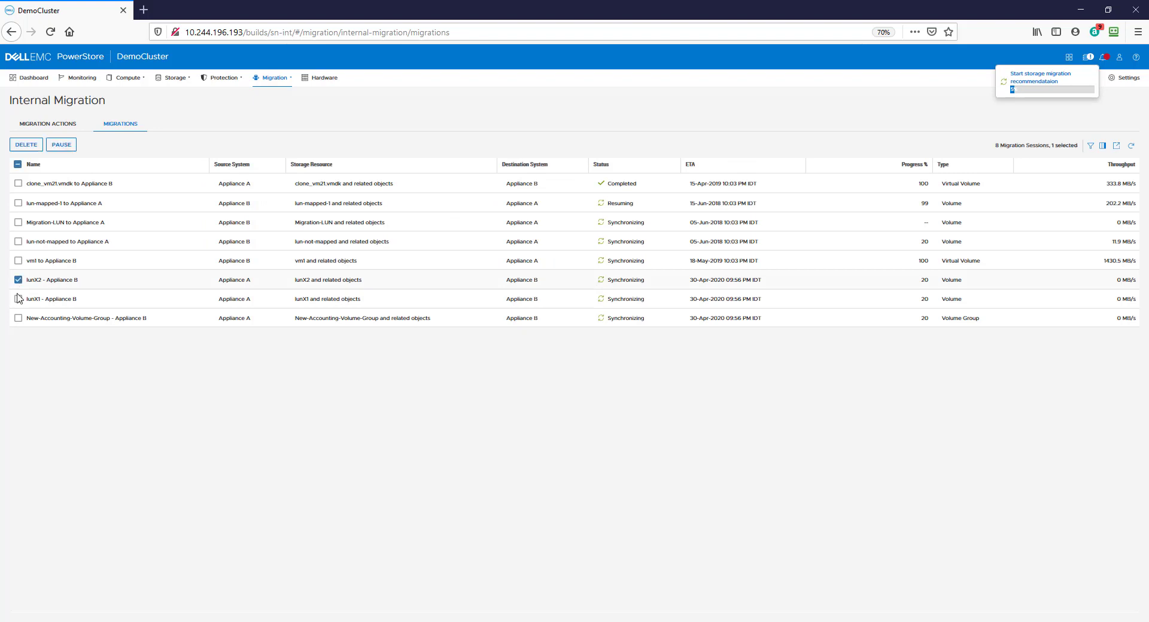
pyautogui.click(17, 299)
pyautogui.click(18, 319)
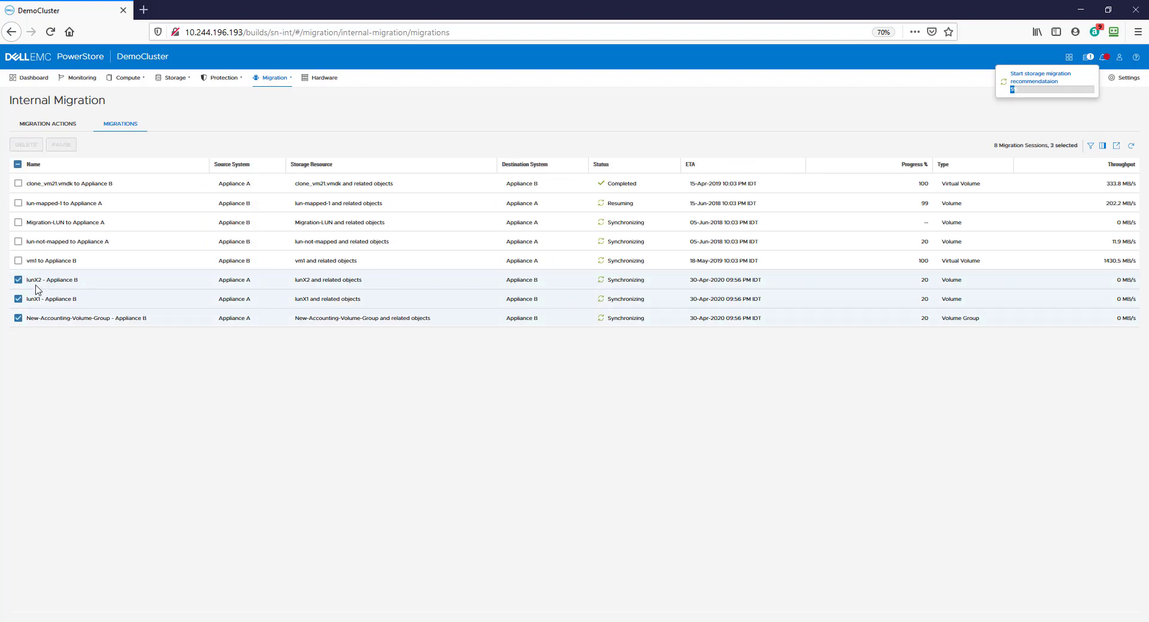